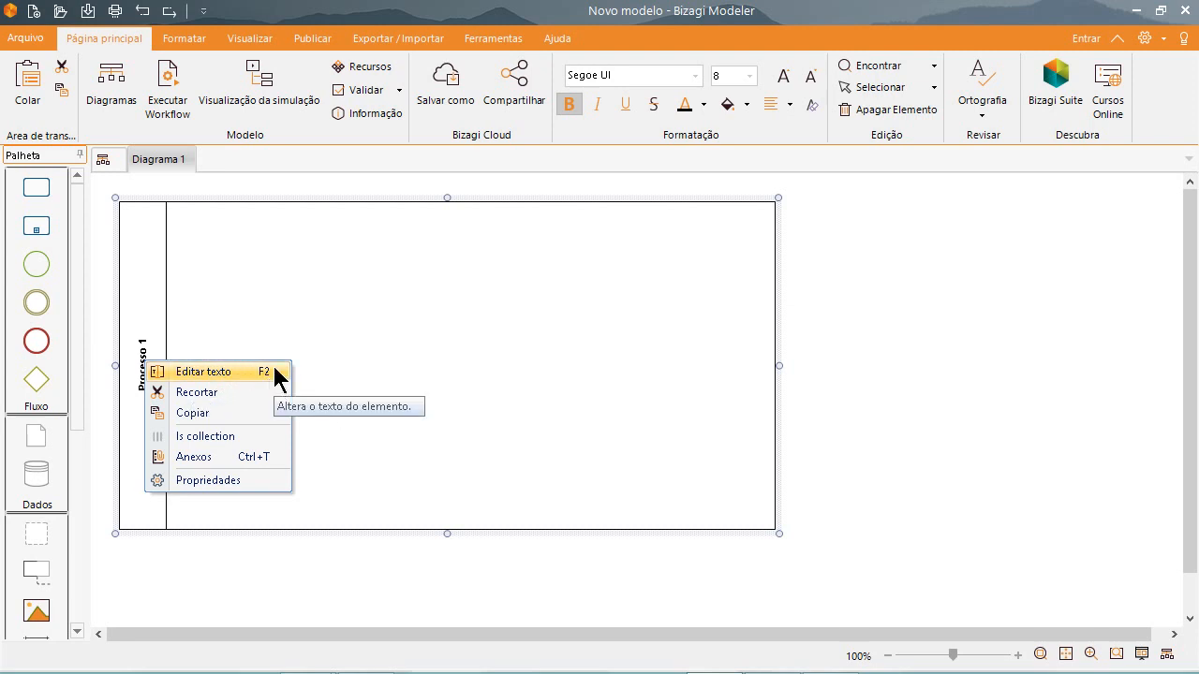
# Rename the pool as Cliente and resize it into a low strip spanning almost the full canvas width.
pyautogui.click(237, 371)
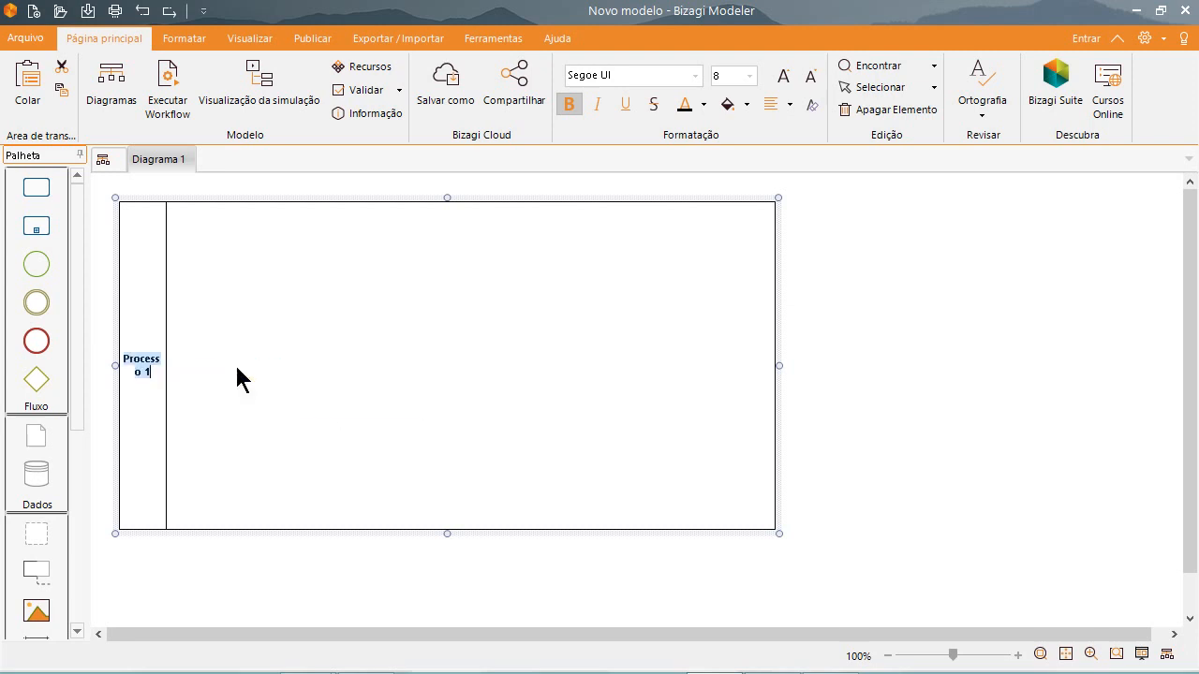
pyautogui.write('Cliente')
pyautogui.press('Return')
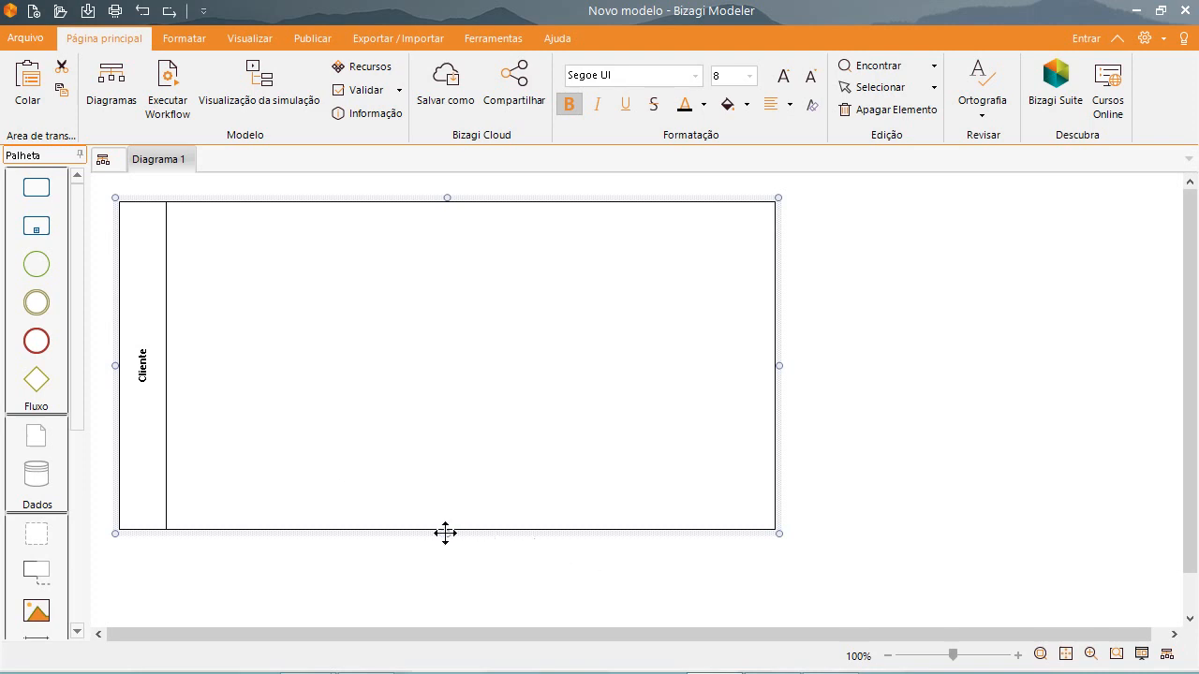
pyautogui.moveTo(447, 533); pyautogui.dragTo(448, 235)
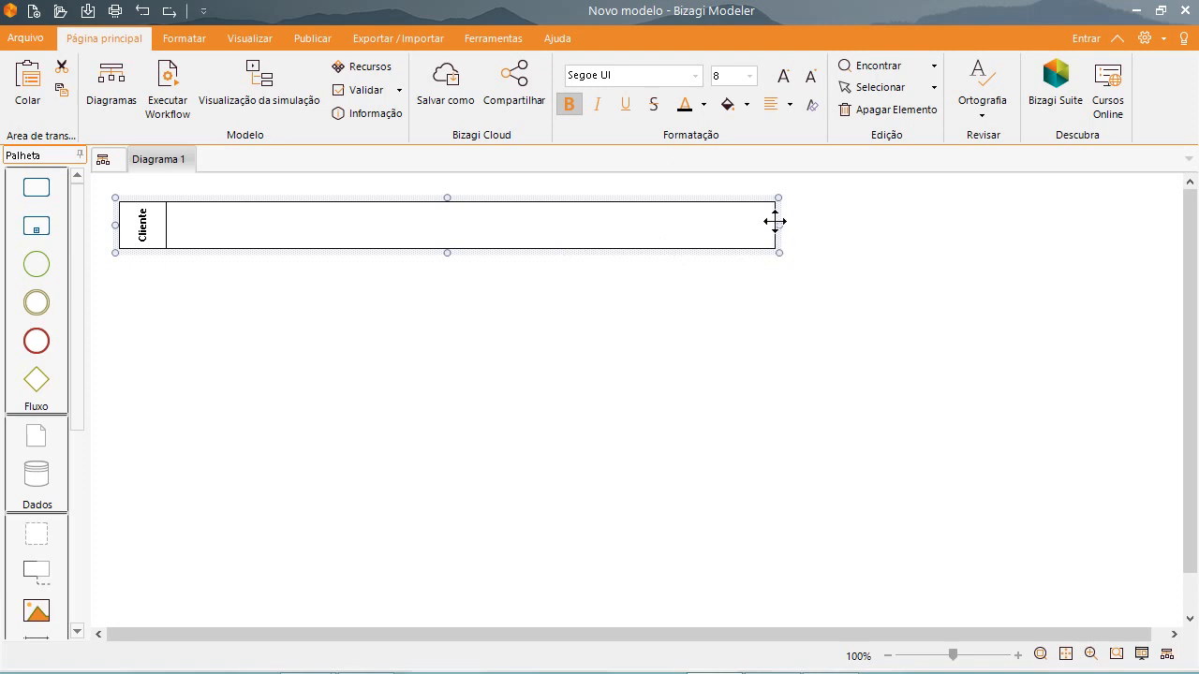
pyautogui.moveTo(777, 225); pyautogui.dragTo(1162, 235)
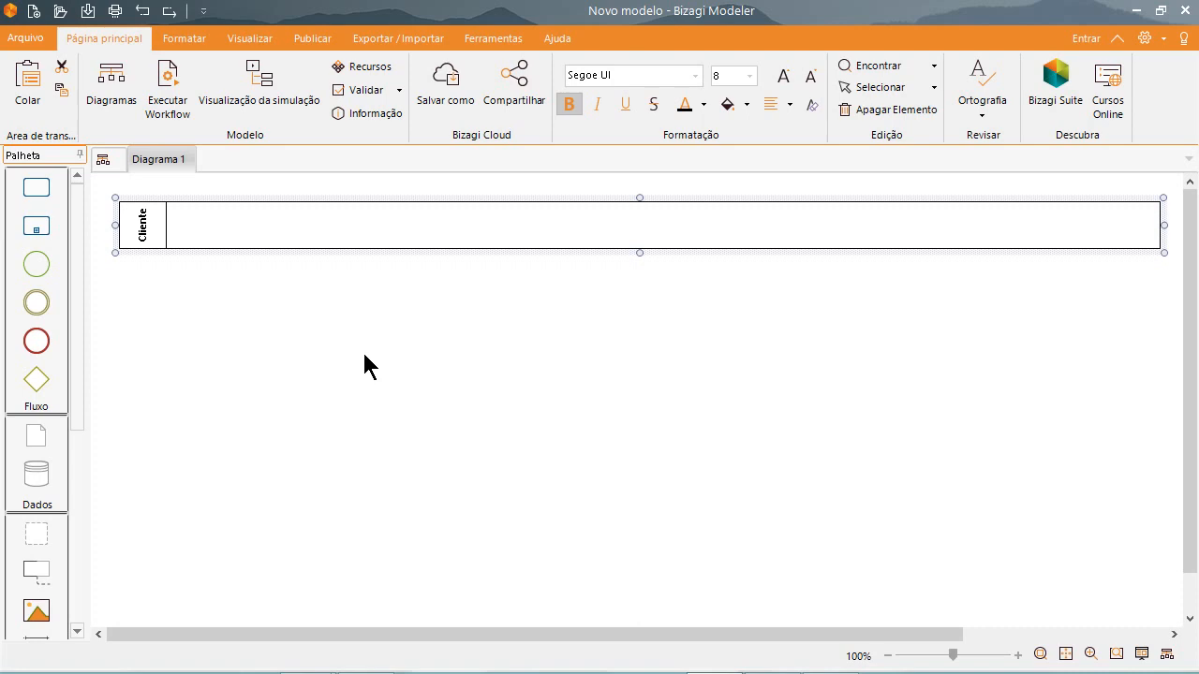
# Switch to the BPMN example slide to review and mark up its delivery scenario, and return to Bizagi Modeler.
pyautogui.hotkey('alt', 'Tab')
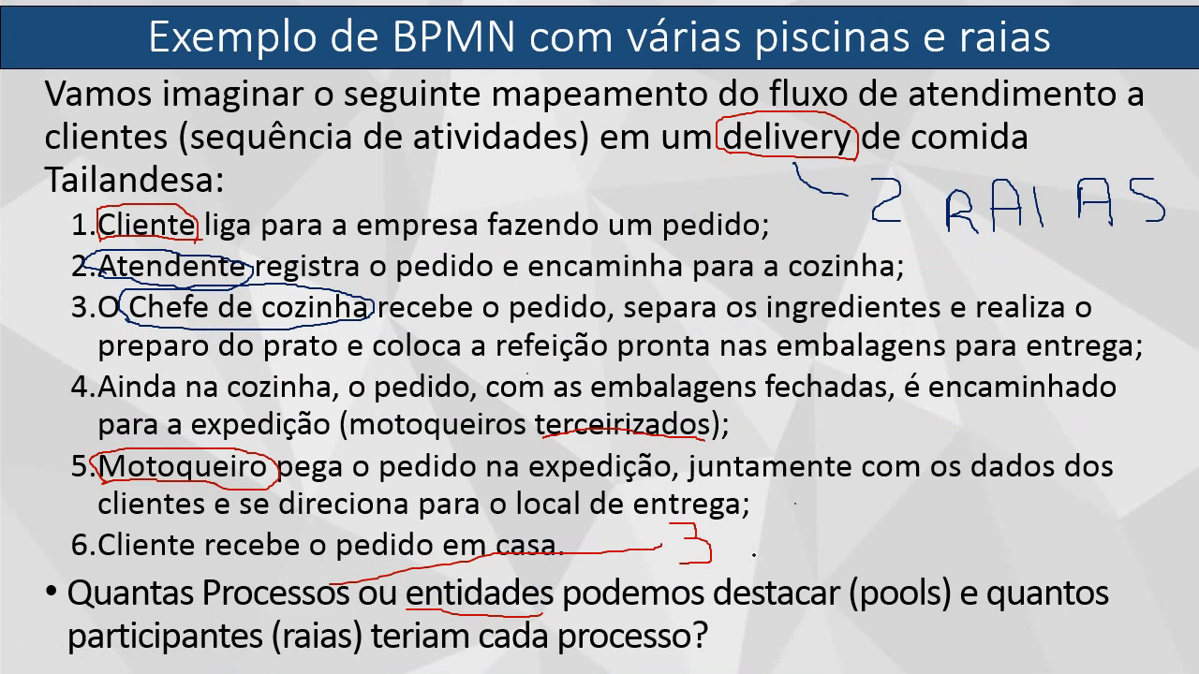
pyautogui.moveTo(731, 551); pyautogui.dragTo(866, 585)
pyautogui.hotkey('alt', 'Tab')
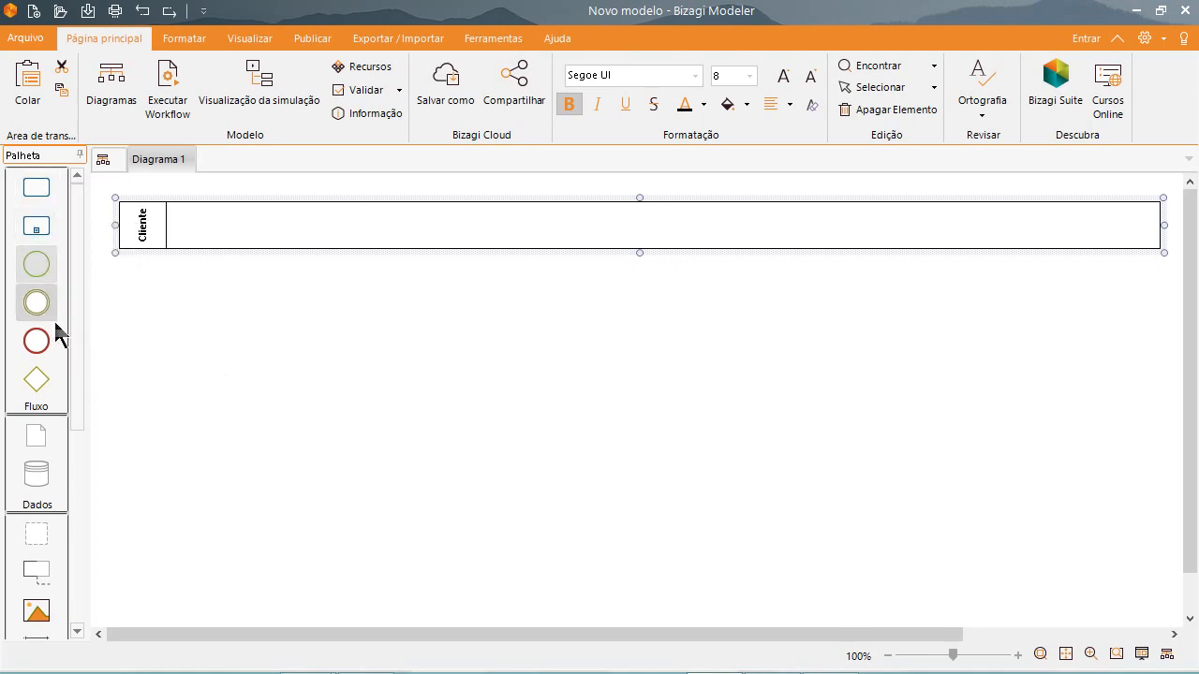
# Add a second pool to the diagram below the Cliente pool.
pyautogui.scroll(-1, 78, 345)
pyautogui.moveTo(82, 372); pyautogui.dragTo(88, 549)
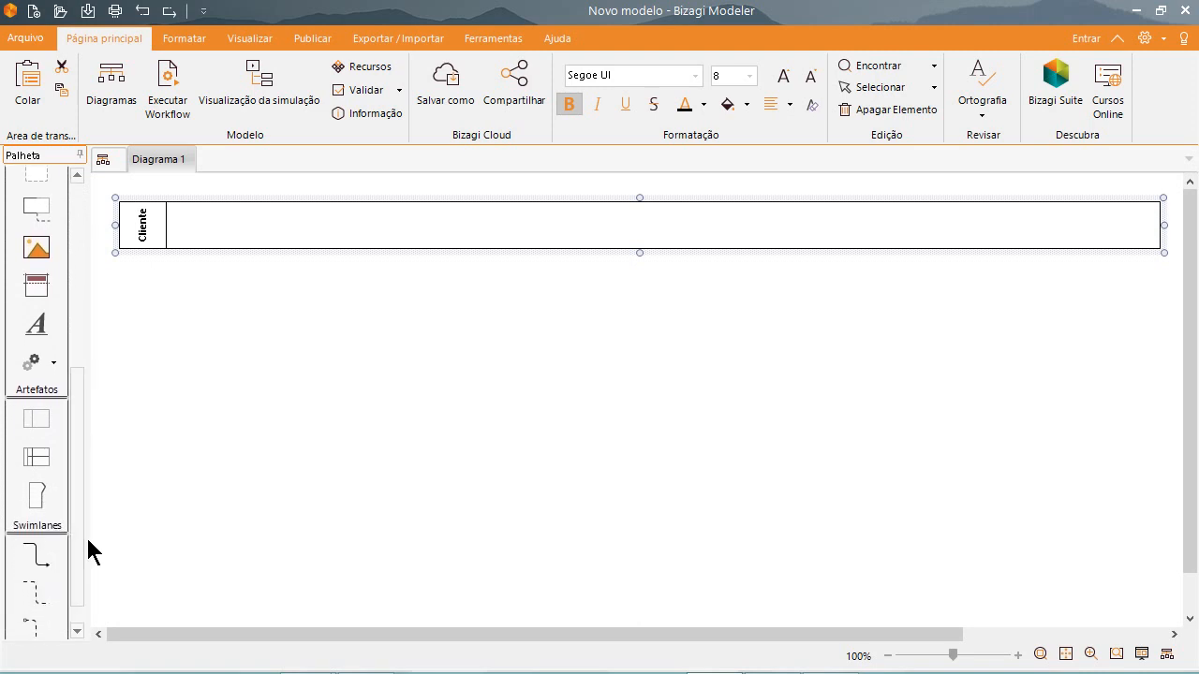
pyautogui.click(44, 422)
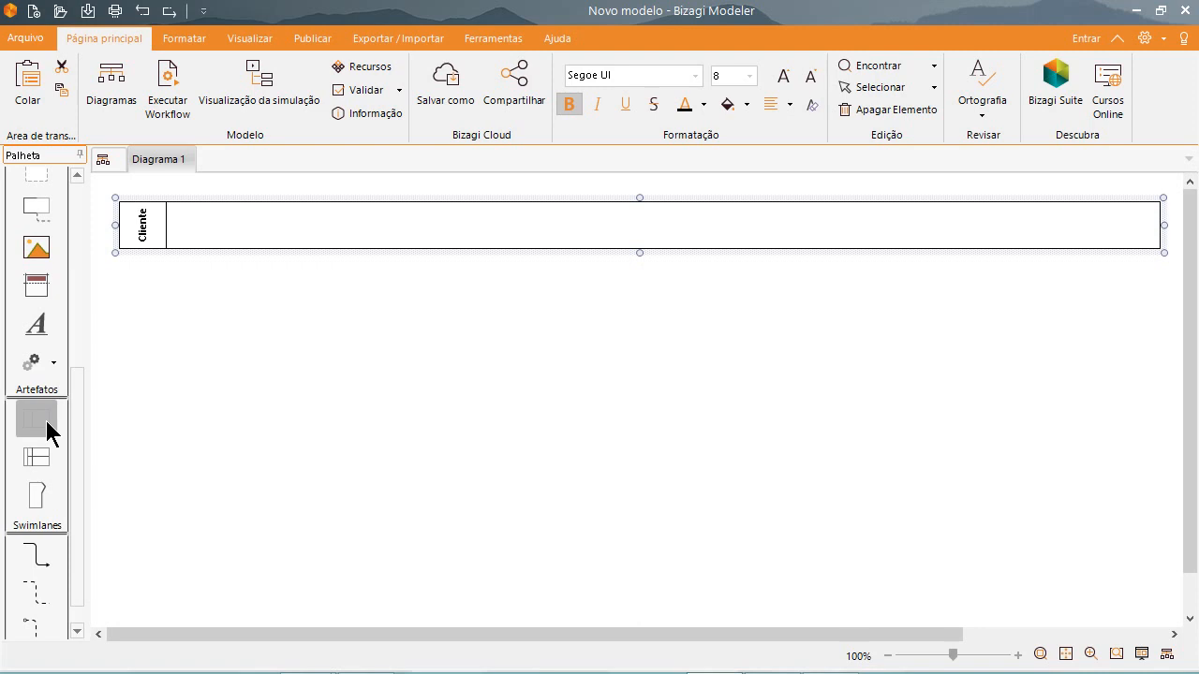
pyautogui.moveTo(46, 422); pyautogui.dragTo(163, 277)
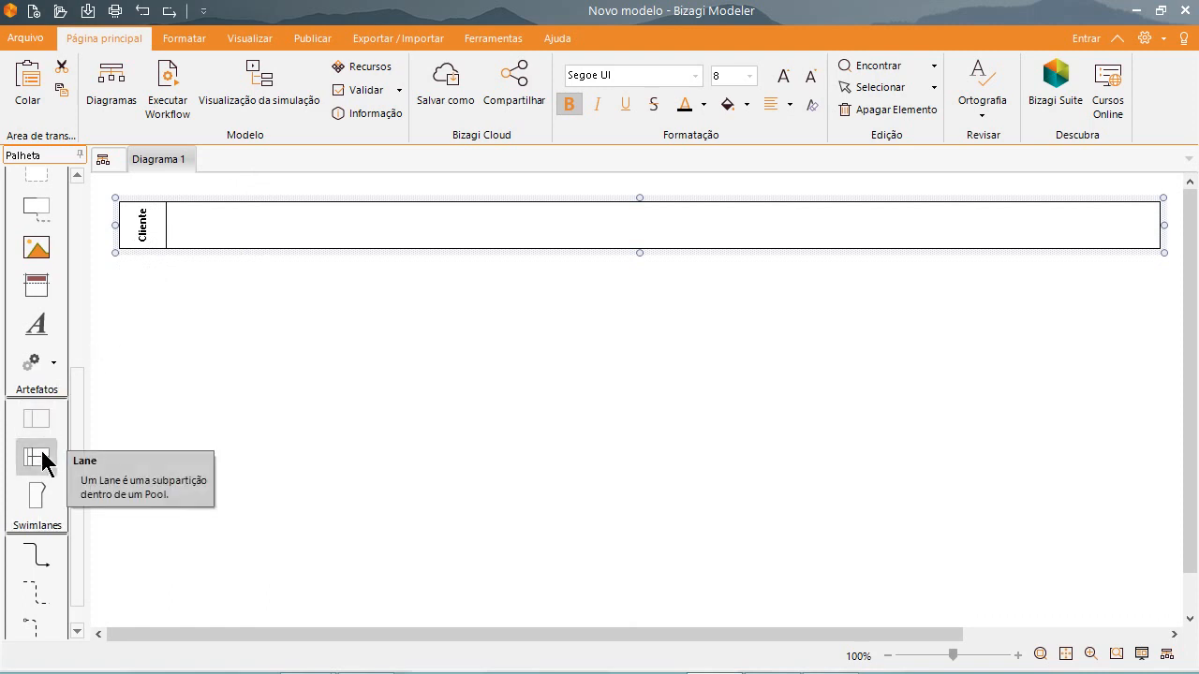
pyautogui.moveTo(44, 418); pyautogui.dragTo(450, 460)
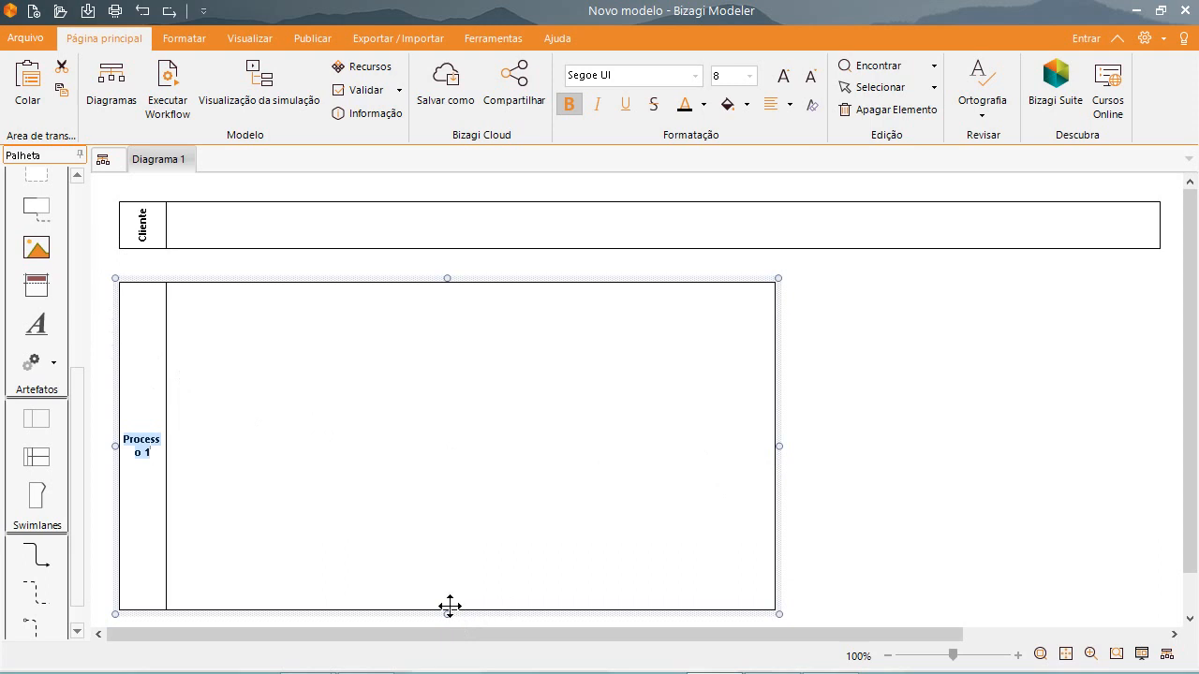
# Name the second pool Delivery and resize it to a lower height and the same width as the Cliente pool.
pyautogui.write('Delivery')
pyautogui.press('Return')
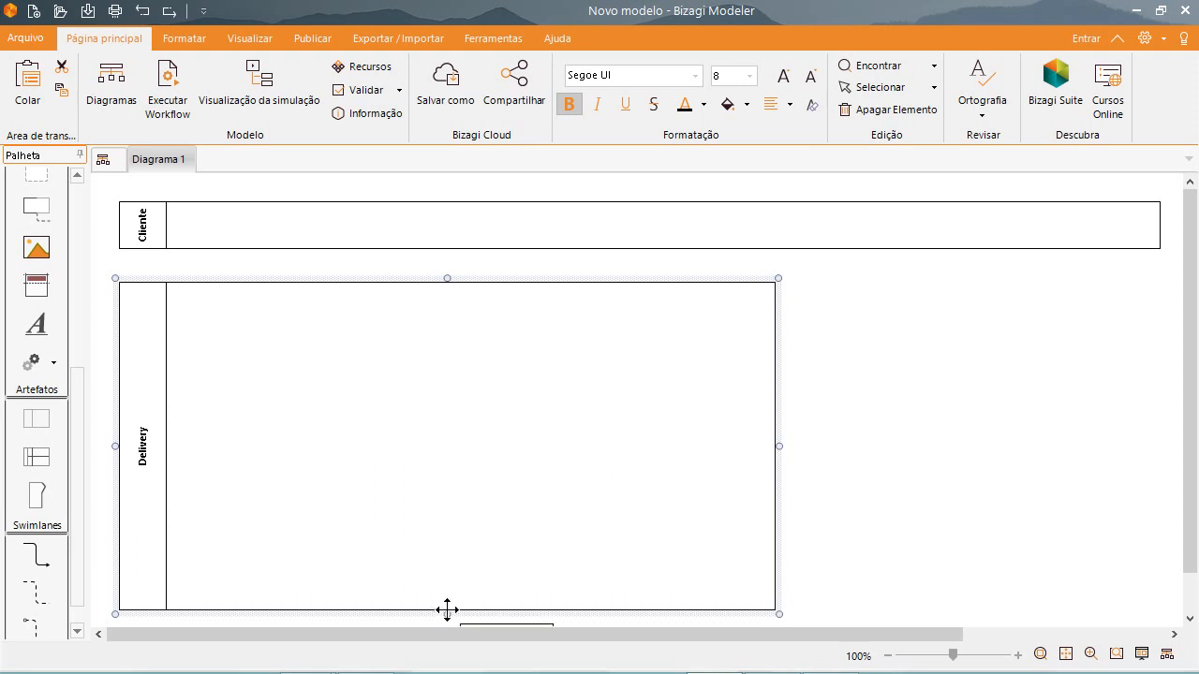
pyautogui.moveTo(447, 610); pyautogui.dragTo(494, 513)
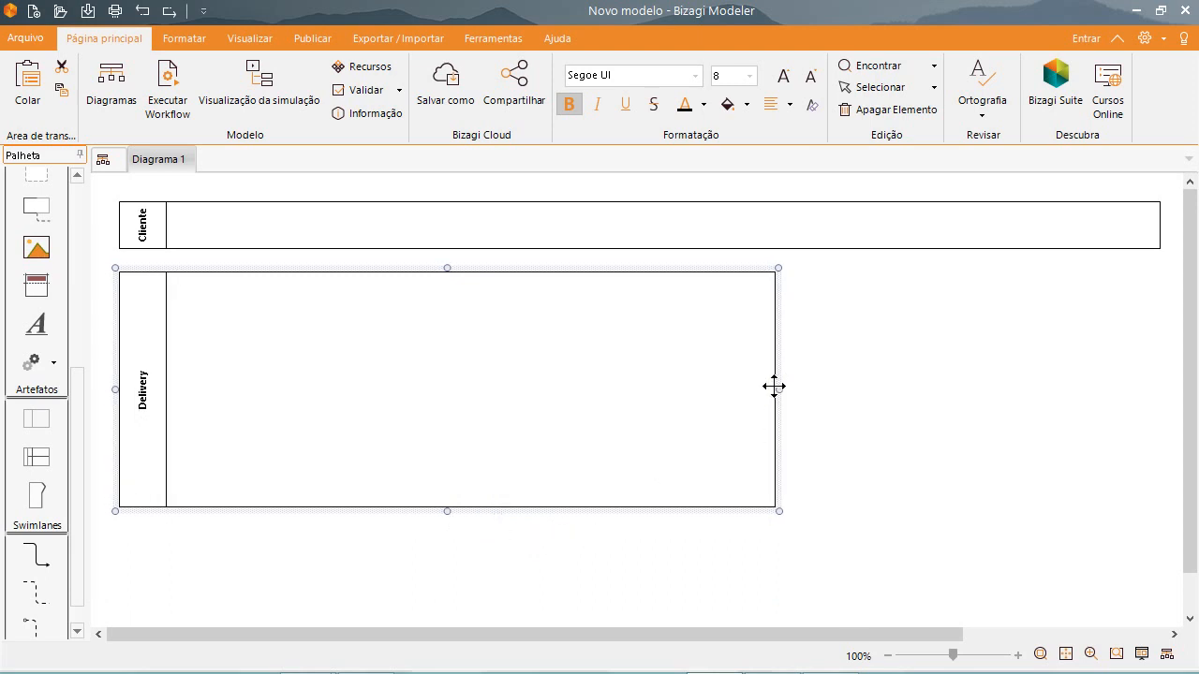
pyautogui.moveTo(778, 388); pyautogui.dragTo(1164, 357)
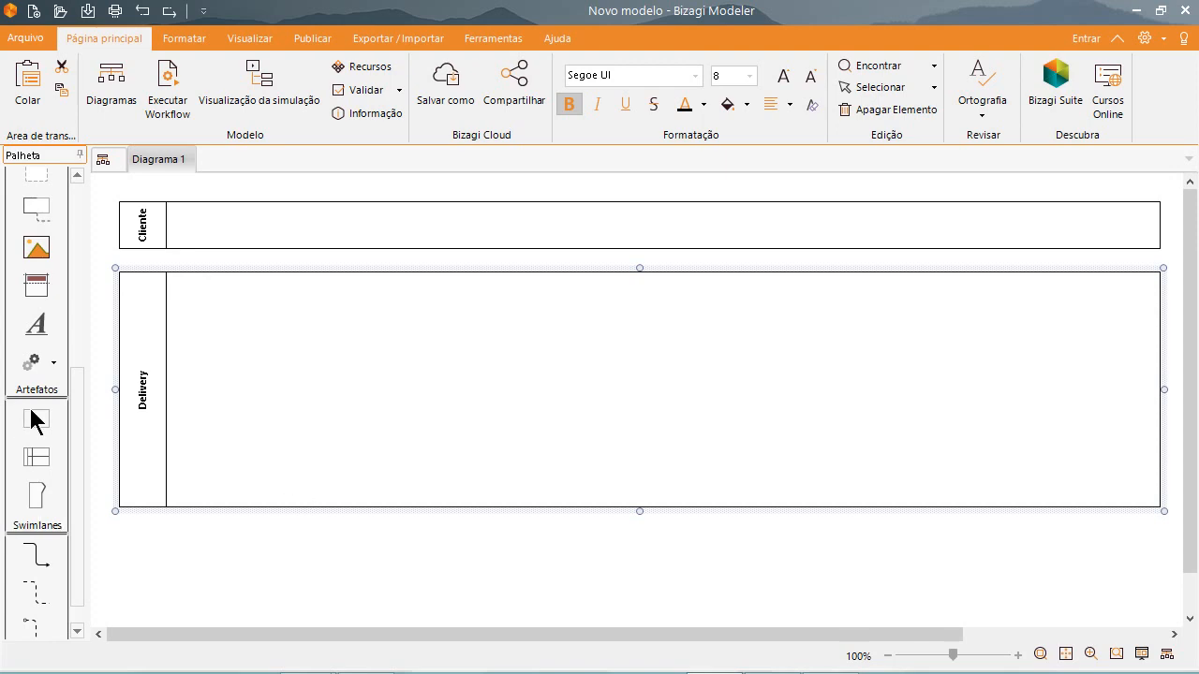
# Add a third pool below Delivery and reduce it to a low strip clear of the Delivery pool.
pyautogui.moveTo(33, 412); pyautogui.dragTo(428, 671)
pyautogui.moveTo(384, 616); pyautogui.dragTo(460, 637)
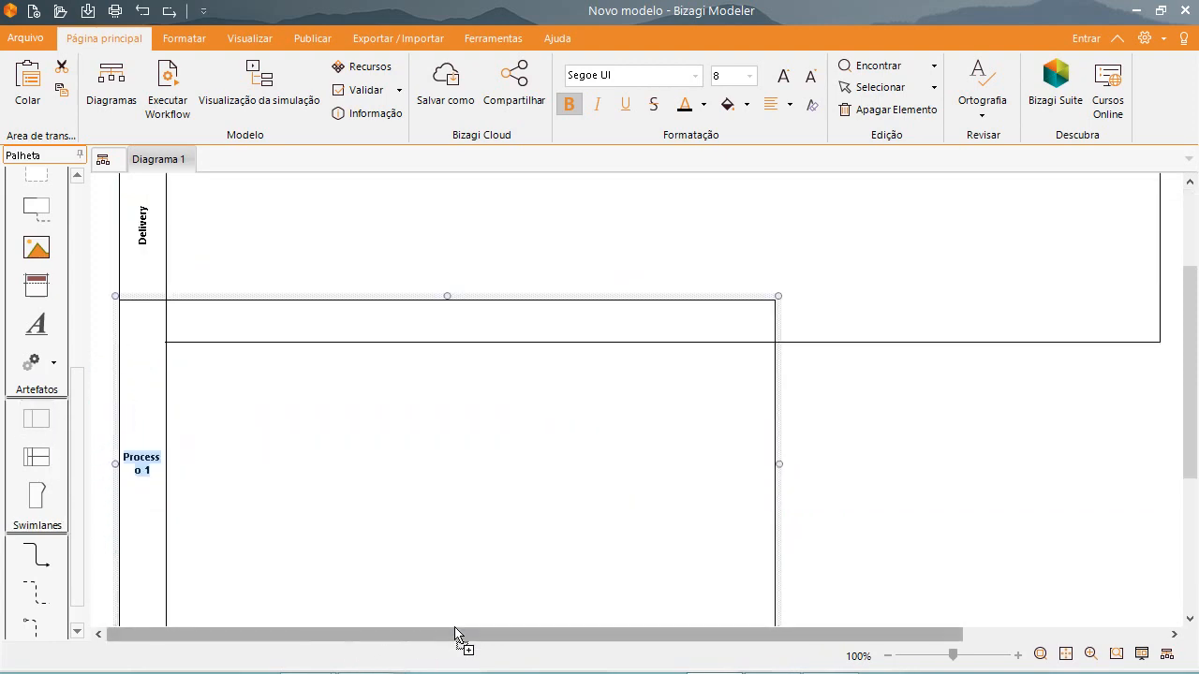
pyautogui.moveTo(448, 298); pyautogui.dragTo(444, 388)
pyautogui.scroll(-3, 472, 487)
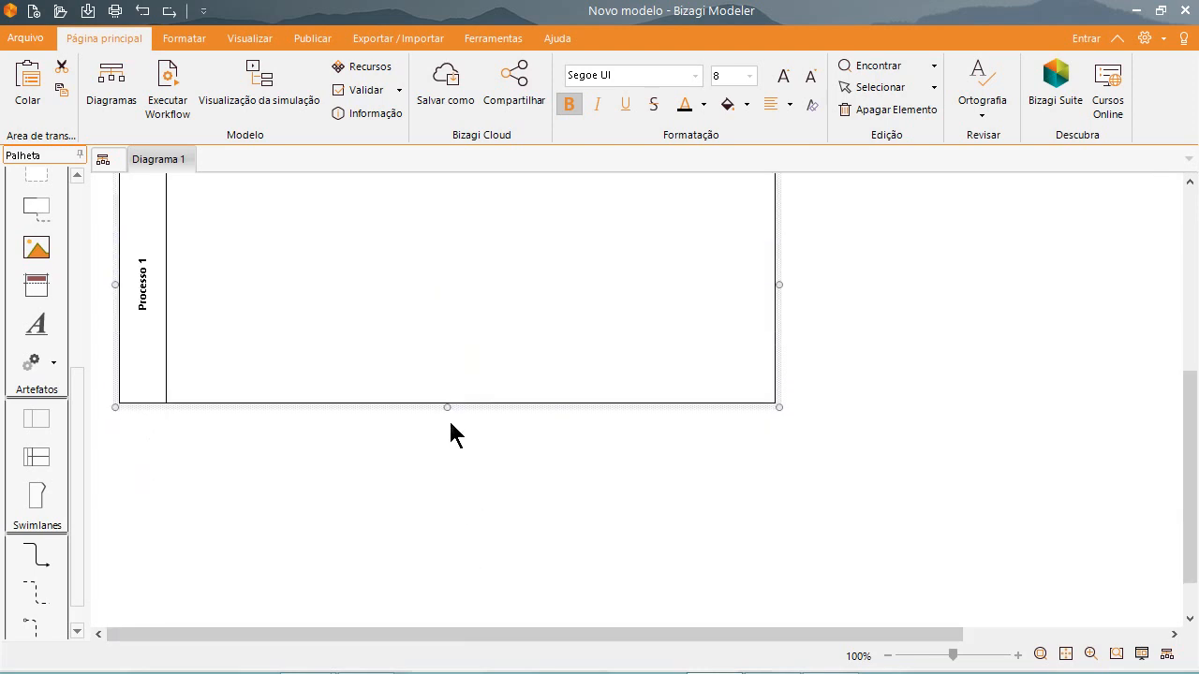
pyautogui.moveTo(445, 405); pyautogui.dragTo(441, 240)
pyautogui.scroll(3, 443, 290)
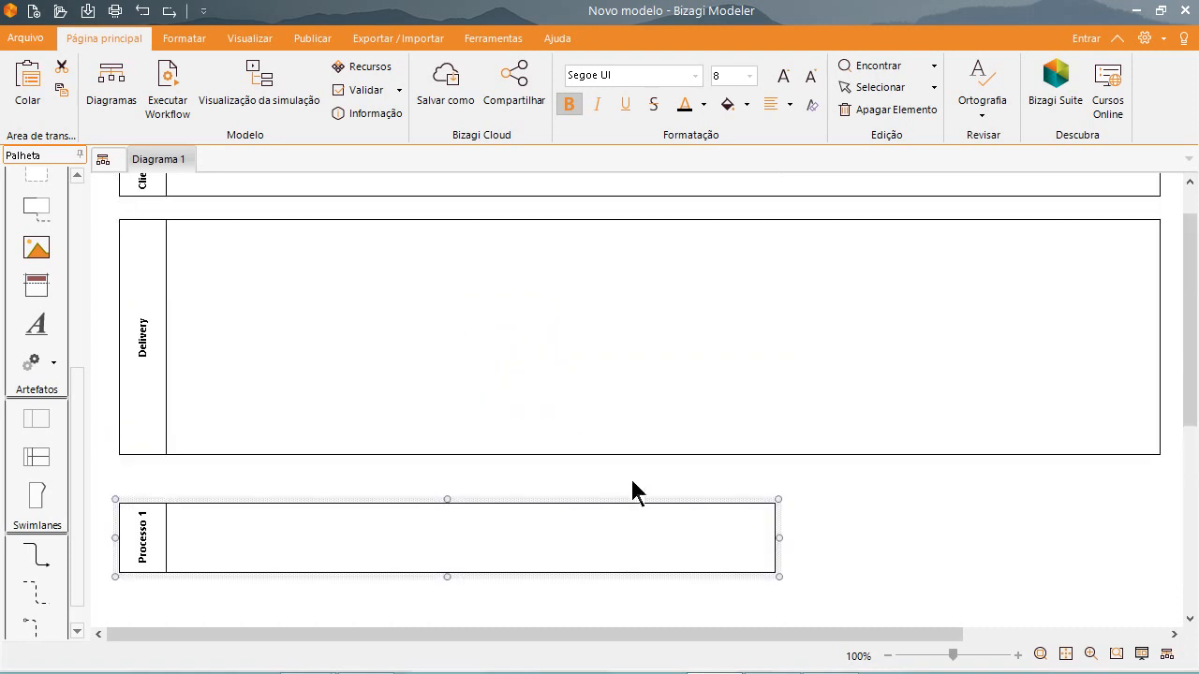
pyautogui.scroll(1, 551, 502)
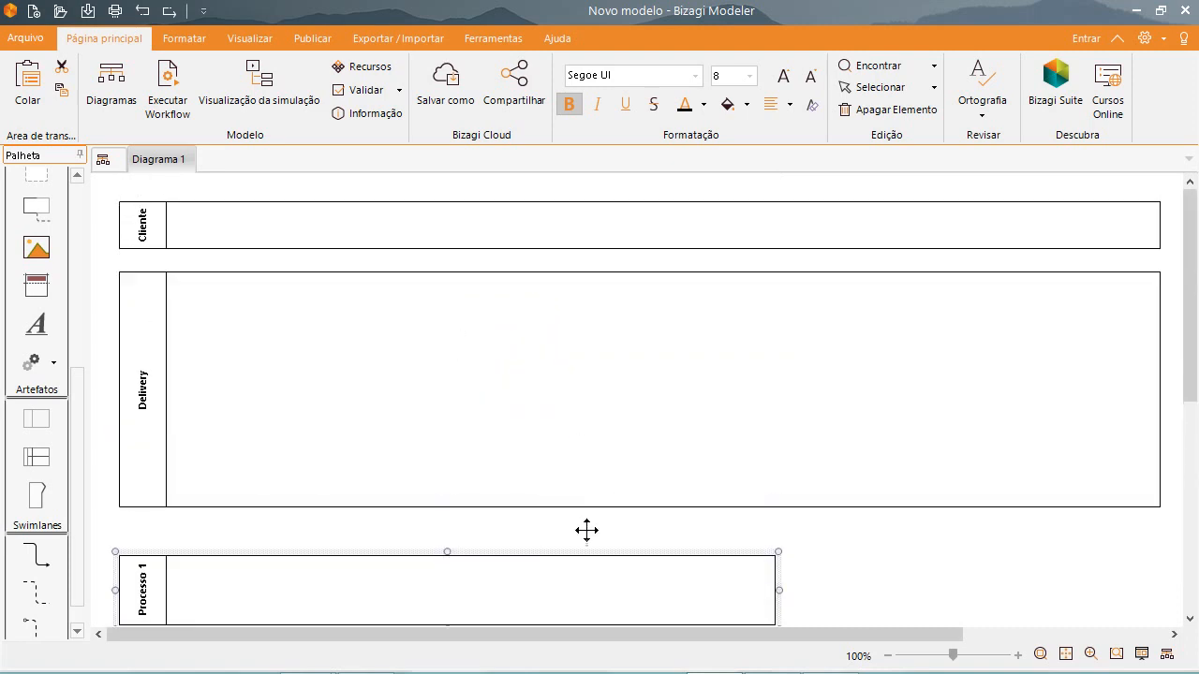
# Widen the third pool to about the width of the others and move the Delivery pool slightly down.
pyautogui.moveTo(778, 590); pyautogui.dragTo(1165, 576)
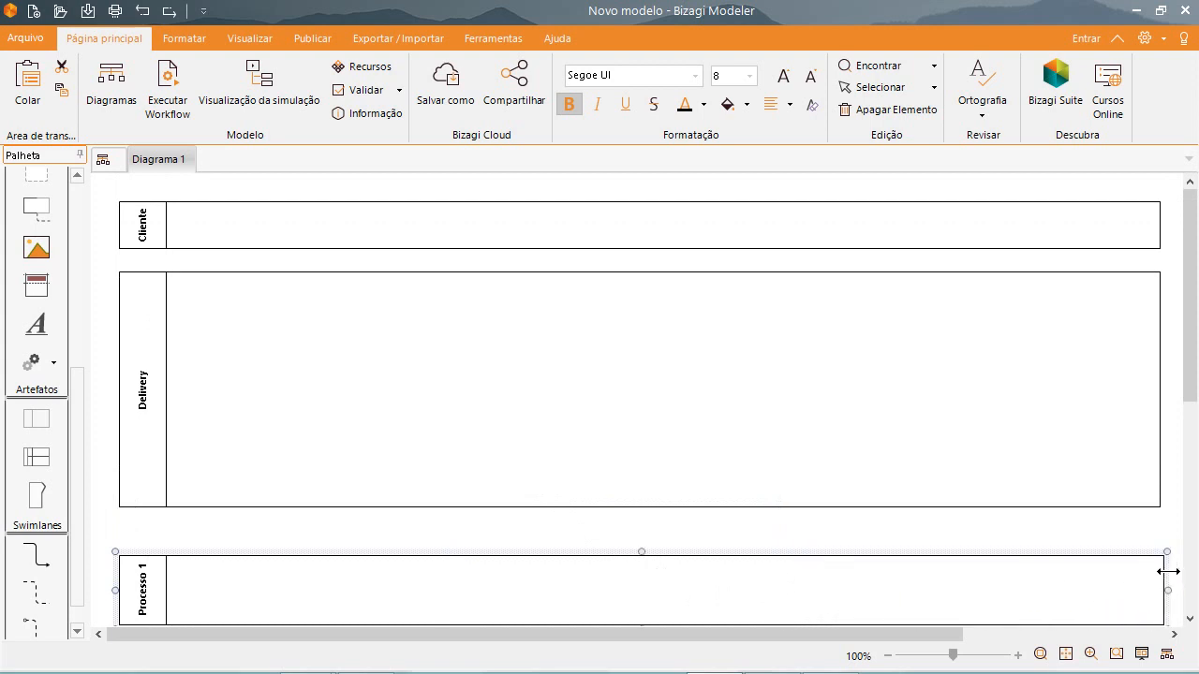
pyautogui.click(528, 508)
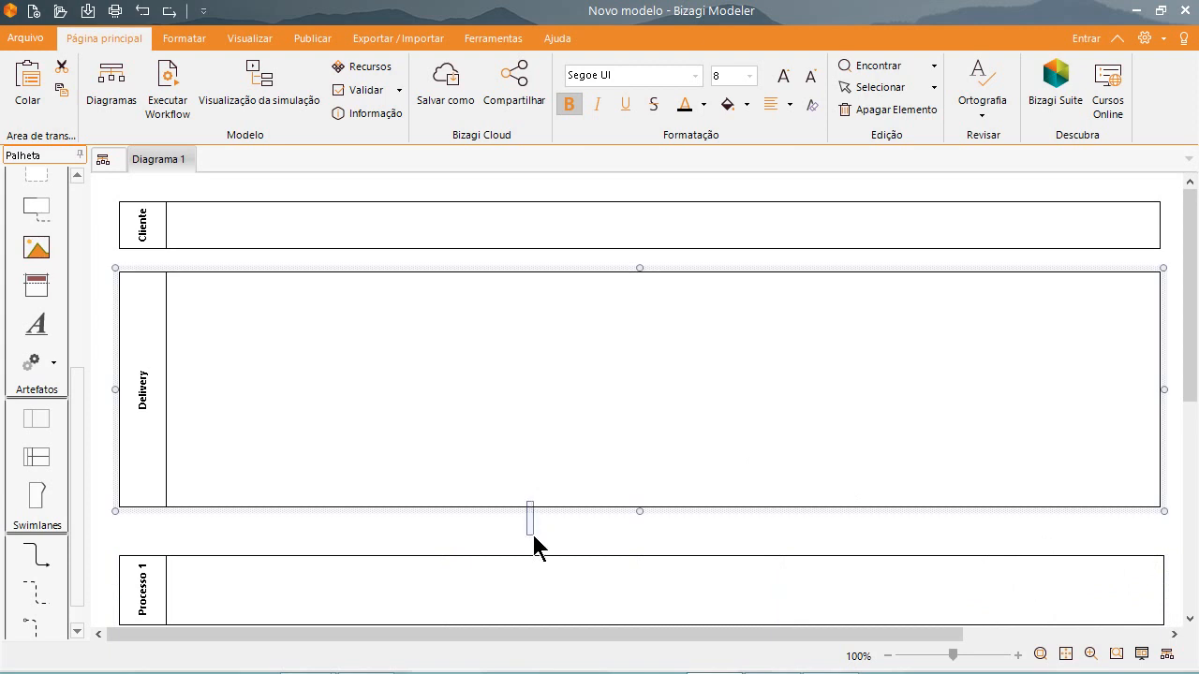
pyautogui.moveTo(575, 516); pyautogui.dragTo(577, 519)
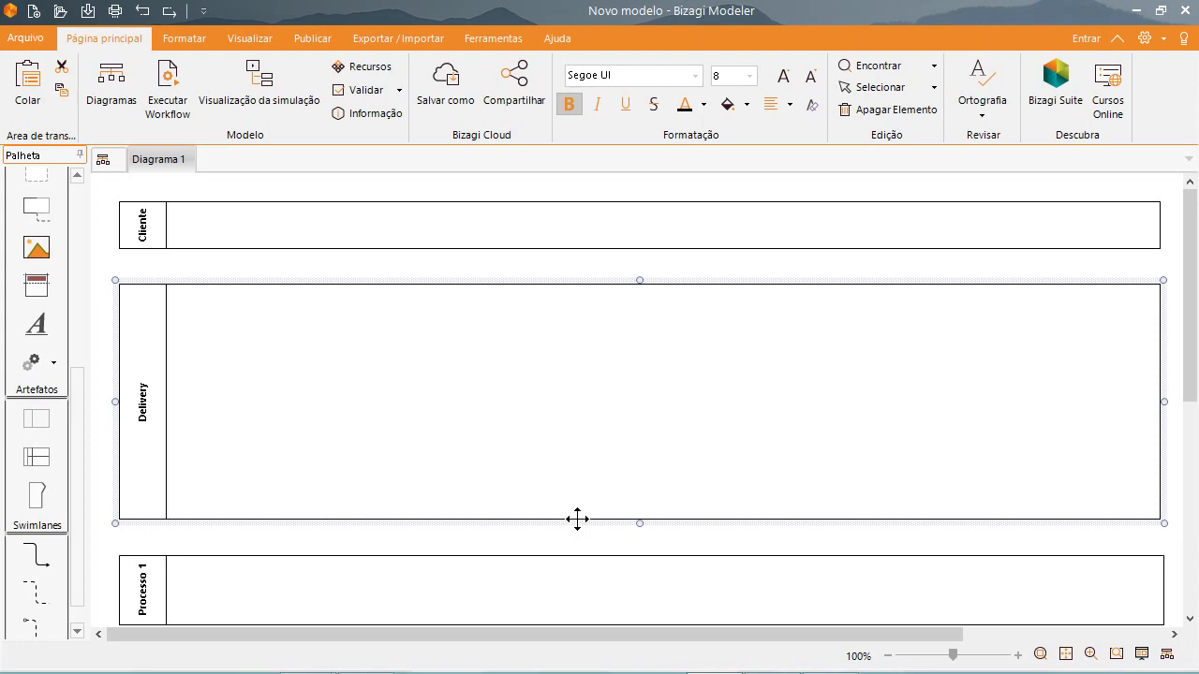
# Rename the third pool as Motoqueiro.
pyautogui.click(142, 588)
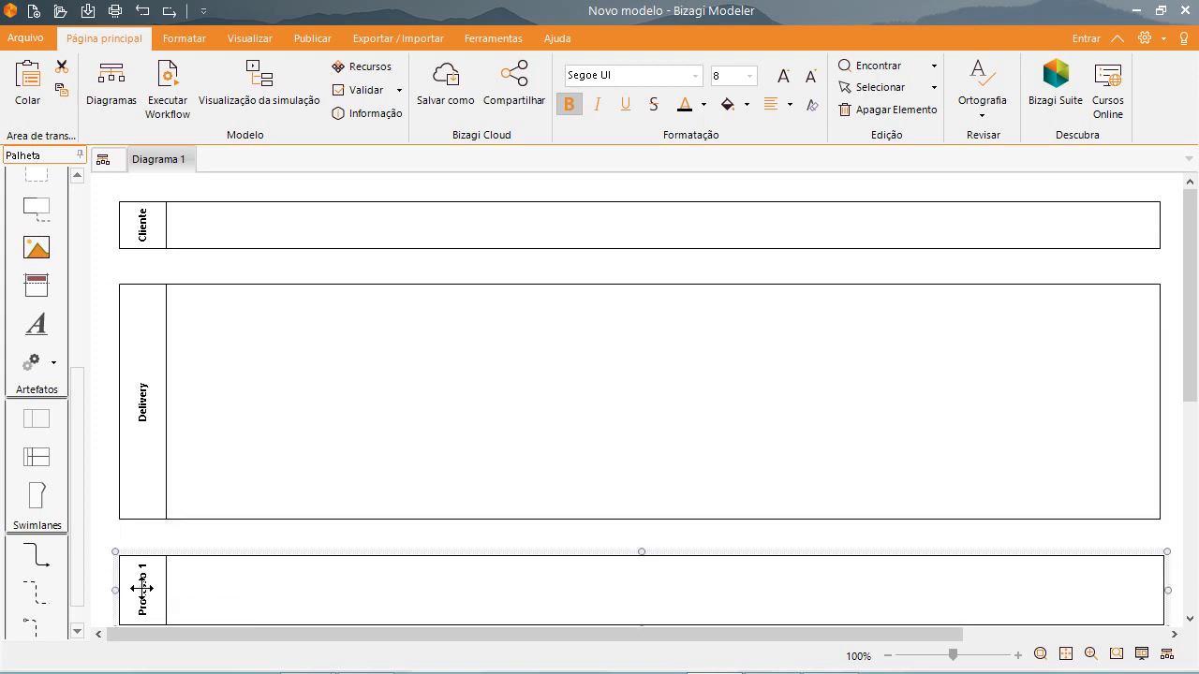
pyautogui.doubleClick(142, 588)
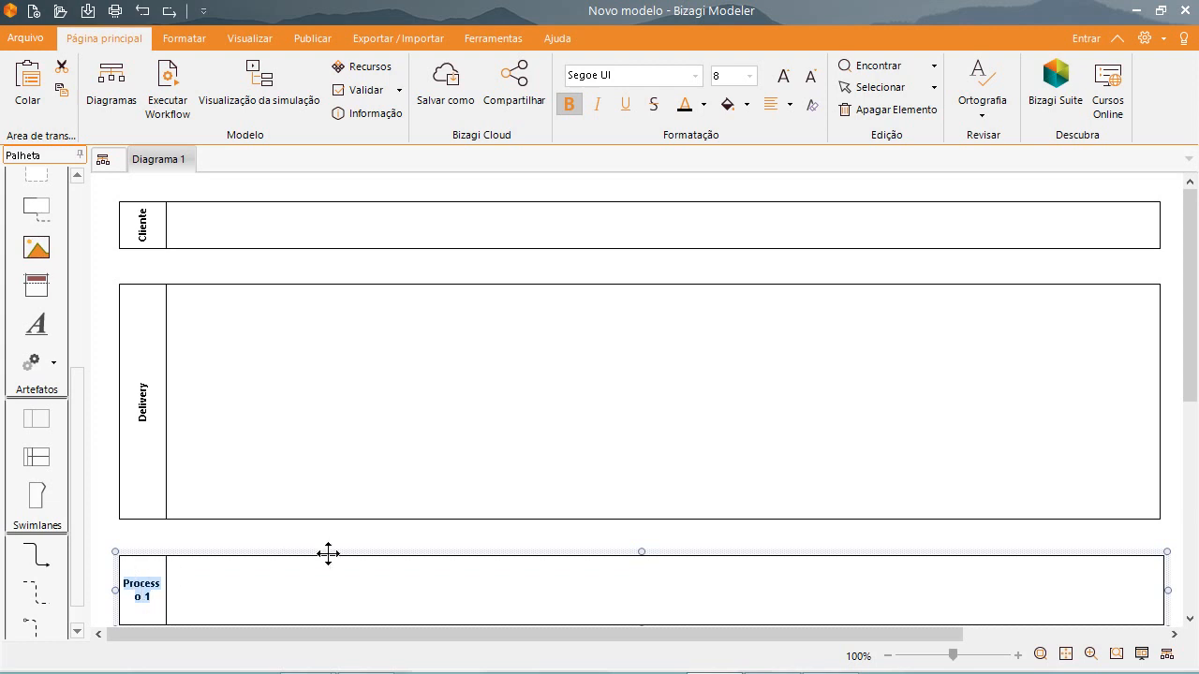
pyautogui.write('Motoqueiro')
pyautogui.press('Return')
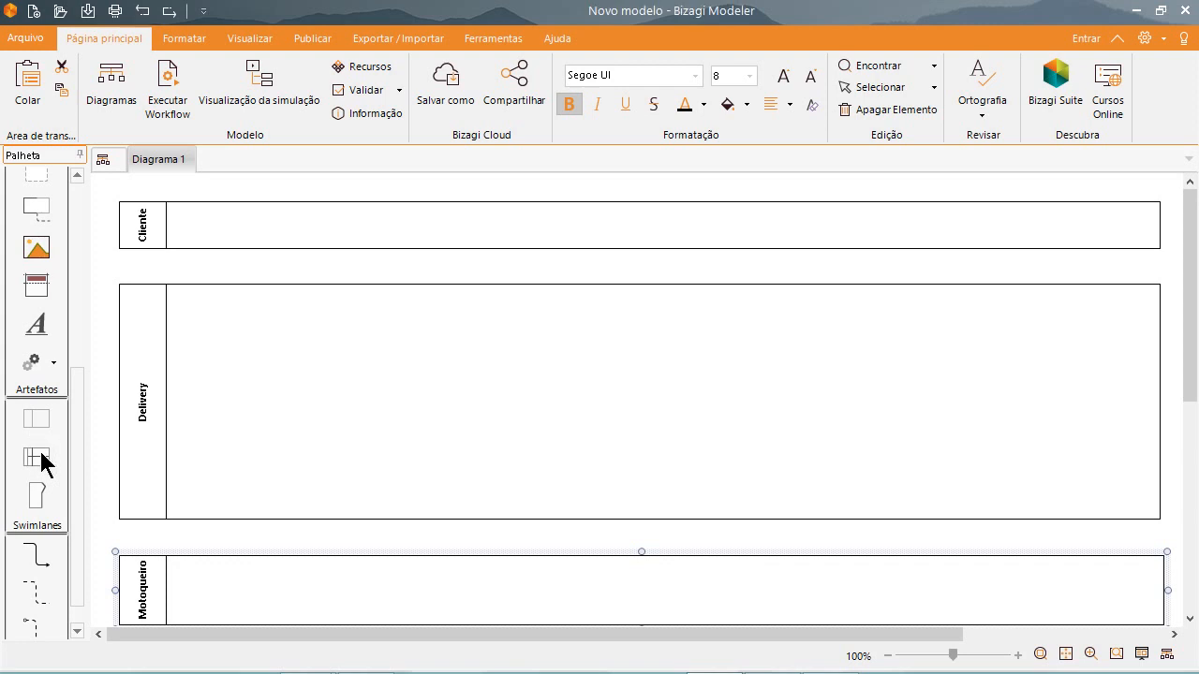
# Add two lanes to the Delivery pool and shorten the pool from its lower edge to reduce Lane 1's height.
pyautogui.moveTo(42, 459); pyautogui.dragTo(222, 429)
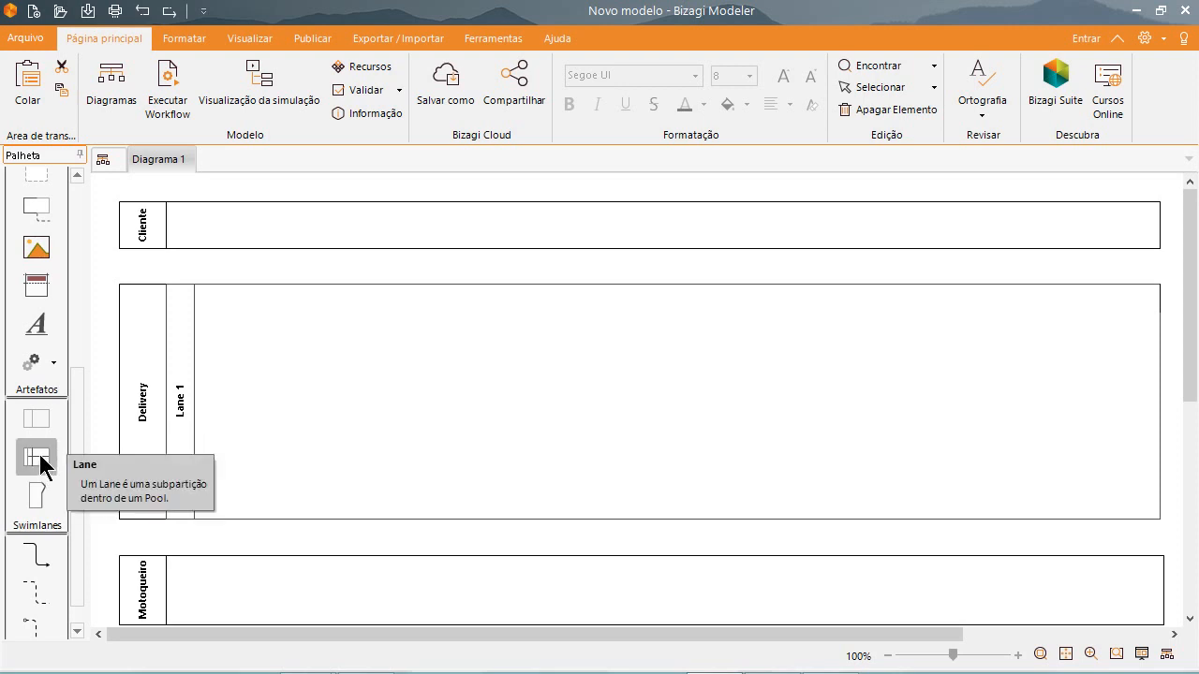
pyautogui.moveTo(42, 457); pyautogui.dragTo(221, 381)
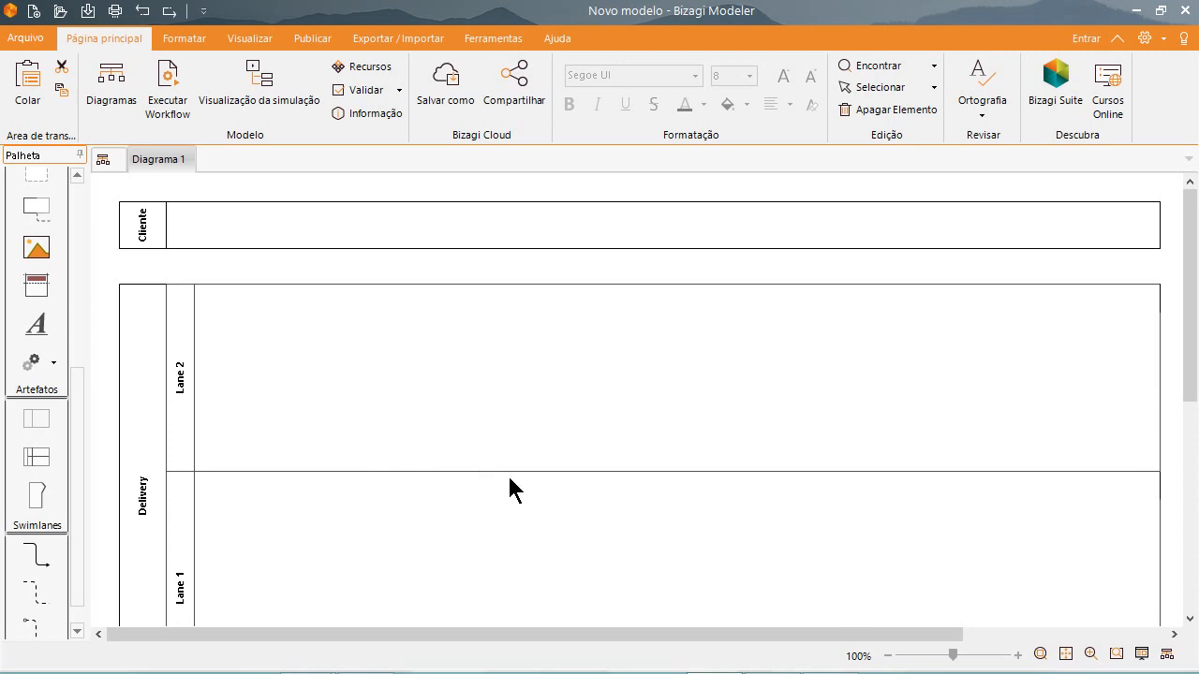
pyautogui.scroll(-3, 511, 482)
pyautogui.click(538, 478)
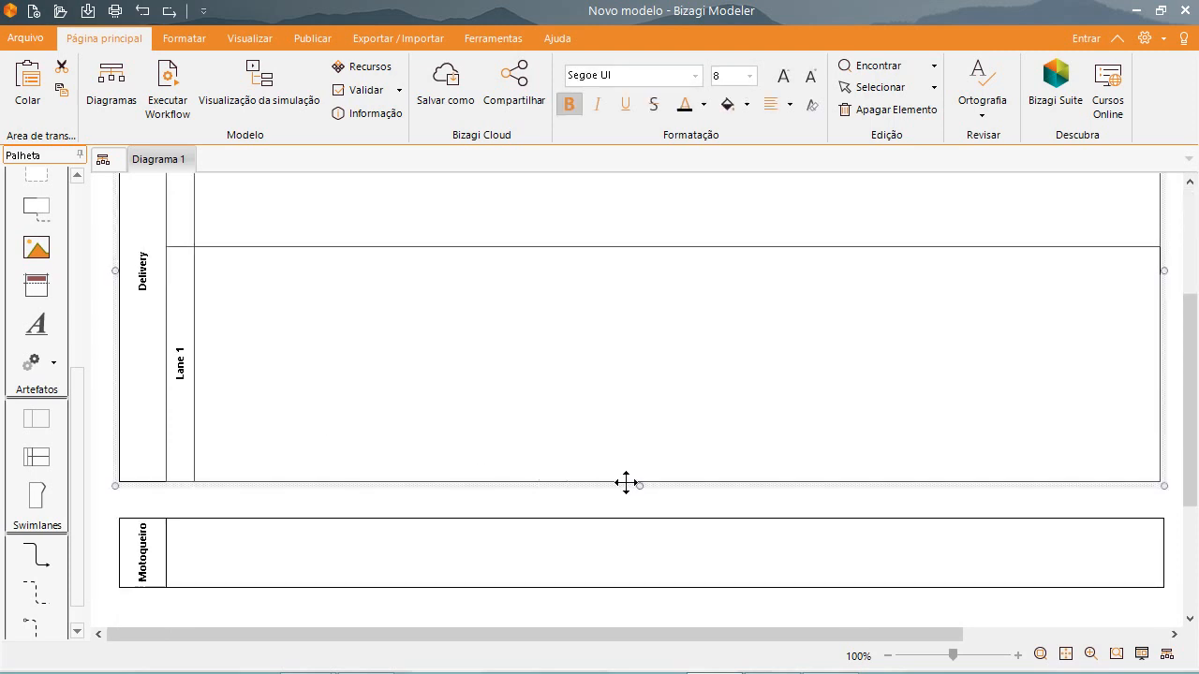
pyautogui.moveTo(641, 484); pyautogui.dragTo(627, 334)
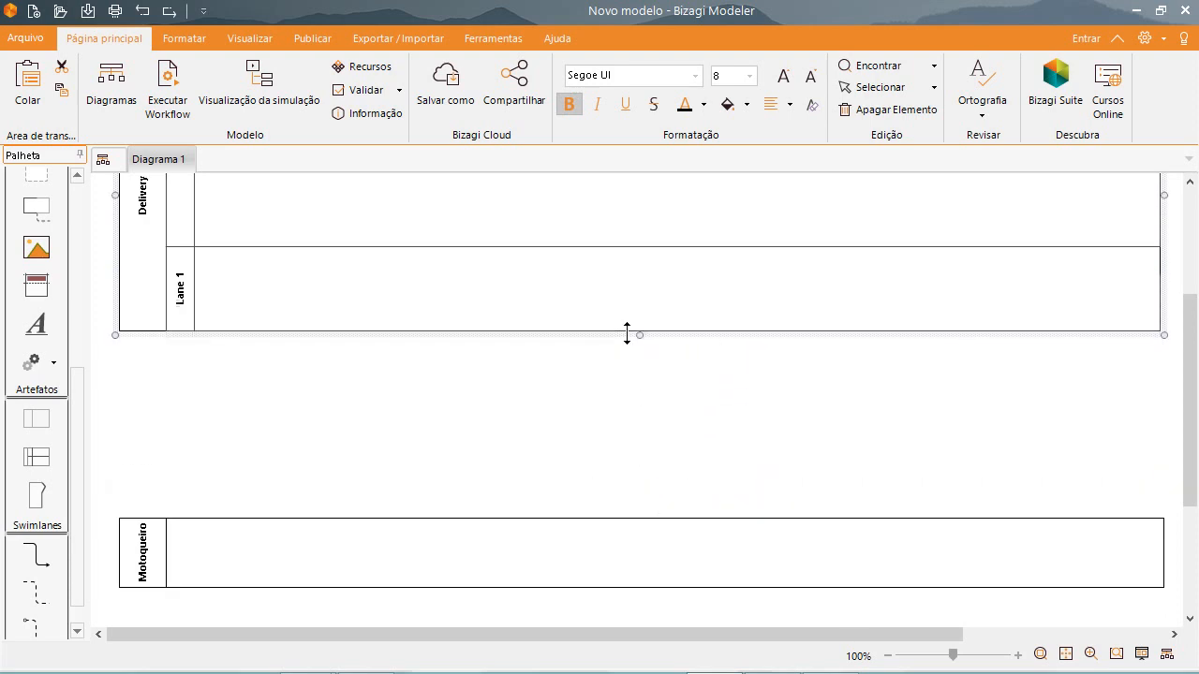
pyautogui.scroll(3, 623, 334)
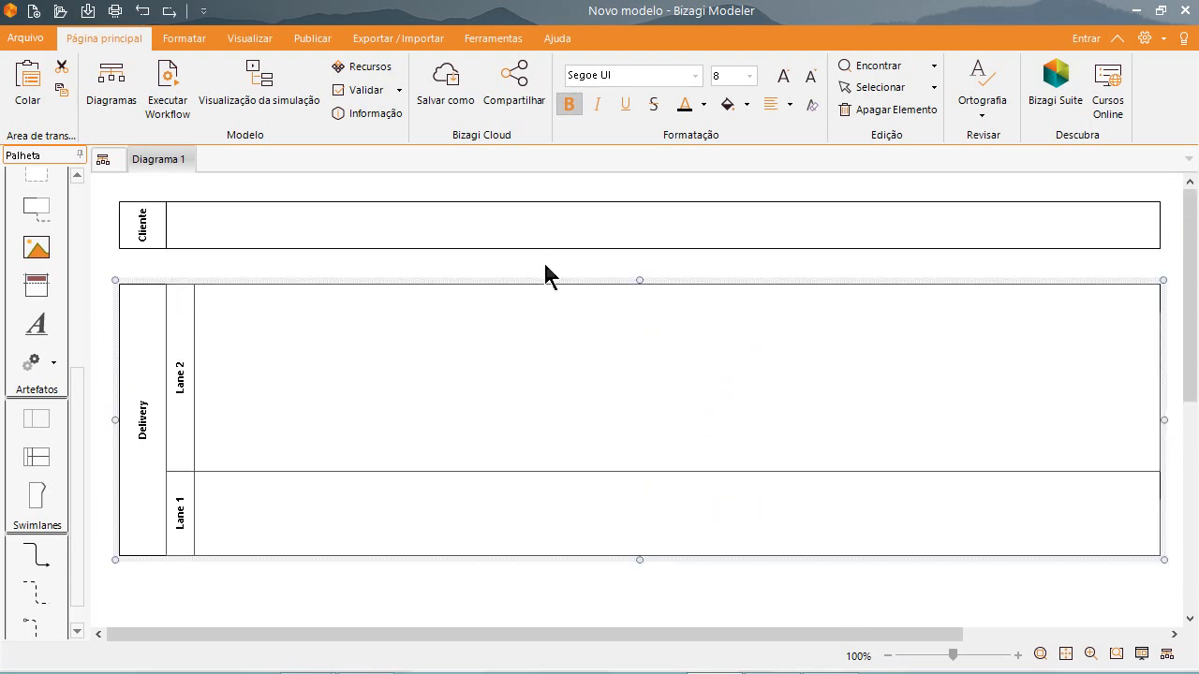
# Move the Cliente and Delivery pools slightly up and bring the Motoqueiro pool up close beneath Delivery.
pyautogui.moveTo(538, 248); pyautogui.dragTo(535, 238)
pyautogui.moveTo(530, 286); pyautogui.dragTo(526, 270)
pyautogui.scroll(-3, 510, 541)
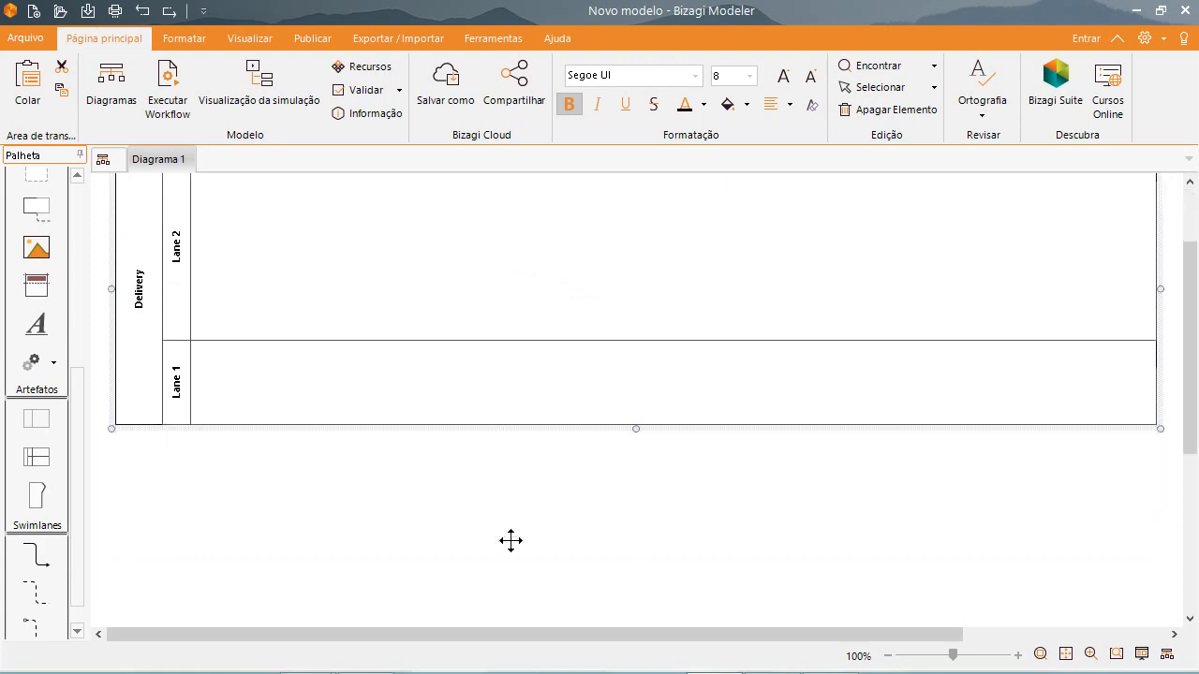
pyautogui.scroll(-3, 515, 579)
pyautogui.moveTo(497, 519); pyautogui.dragTo(490, 347)
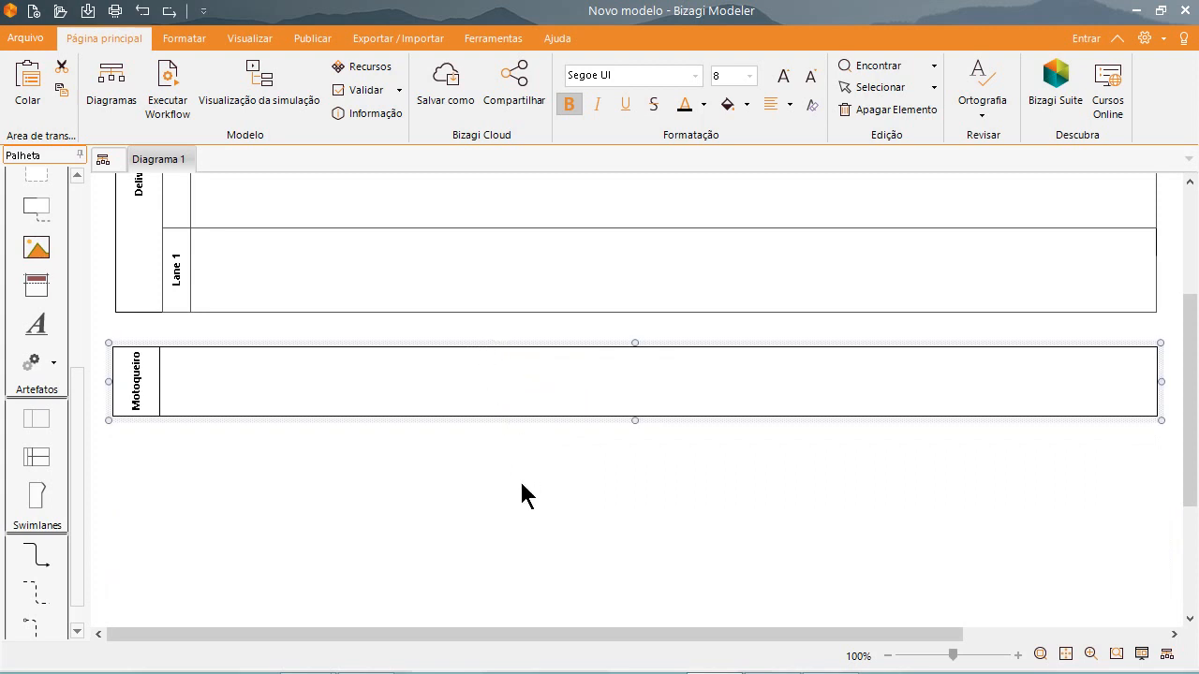
pyautogui.scroll(3, 523, 497)
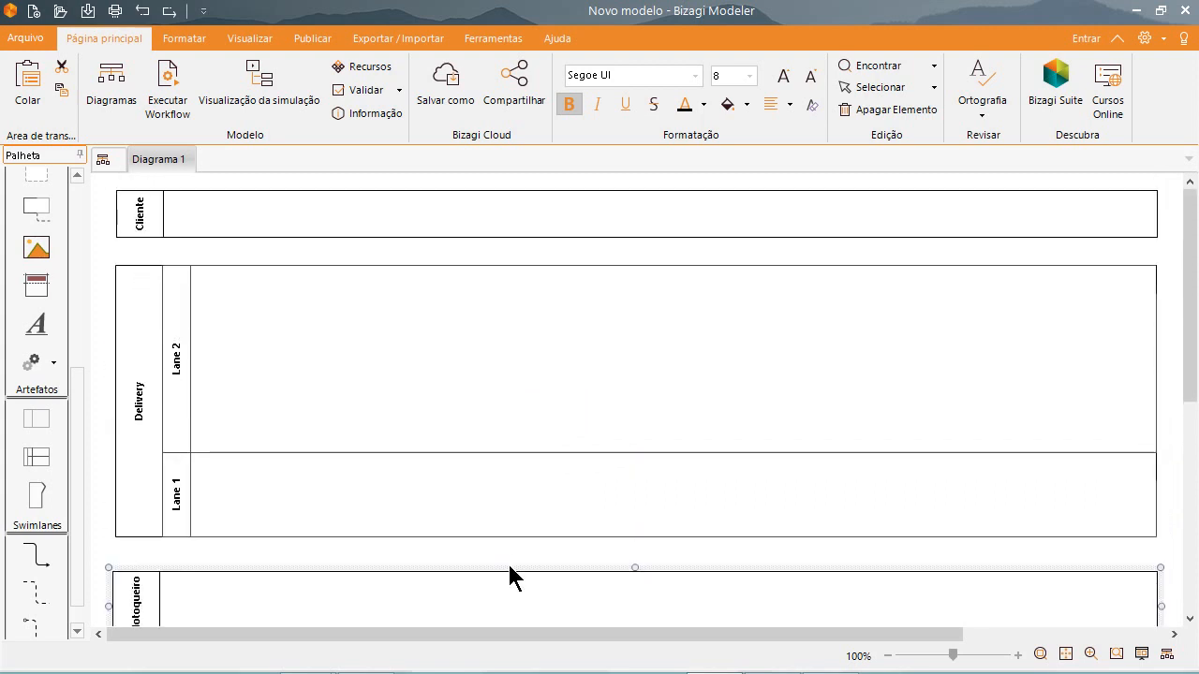
pyautogui.moveTo(509, 567); pyautogui.dragTo(509, 552)
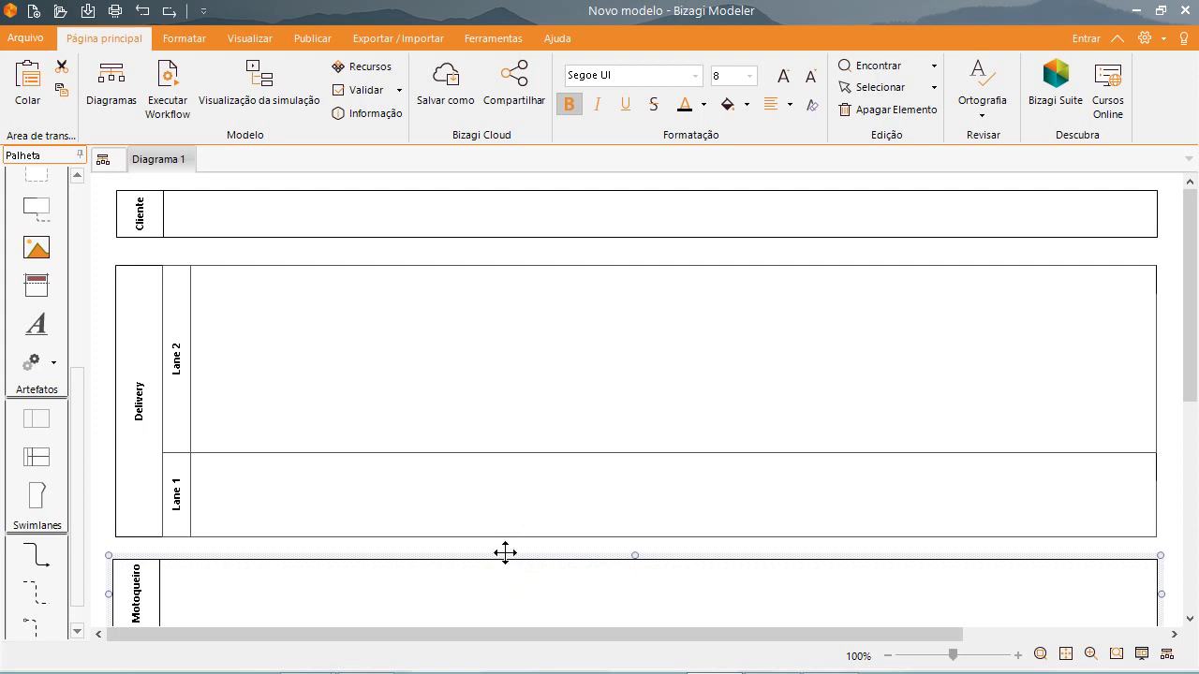
# Reduce Lane 2's height and extend Lane 1 by stretching the Delivery pool down to just above the Motoqueiro pool.
pyautogui.moveTo(558, 452); pyautogui.dragTo(561, 411)
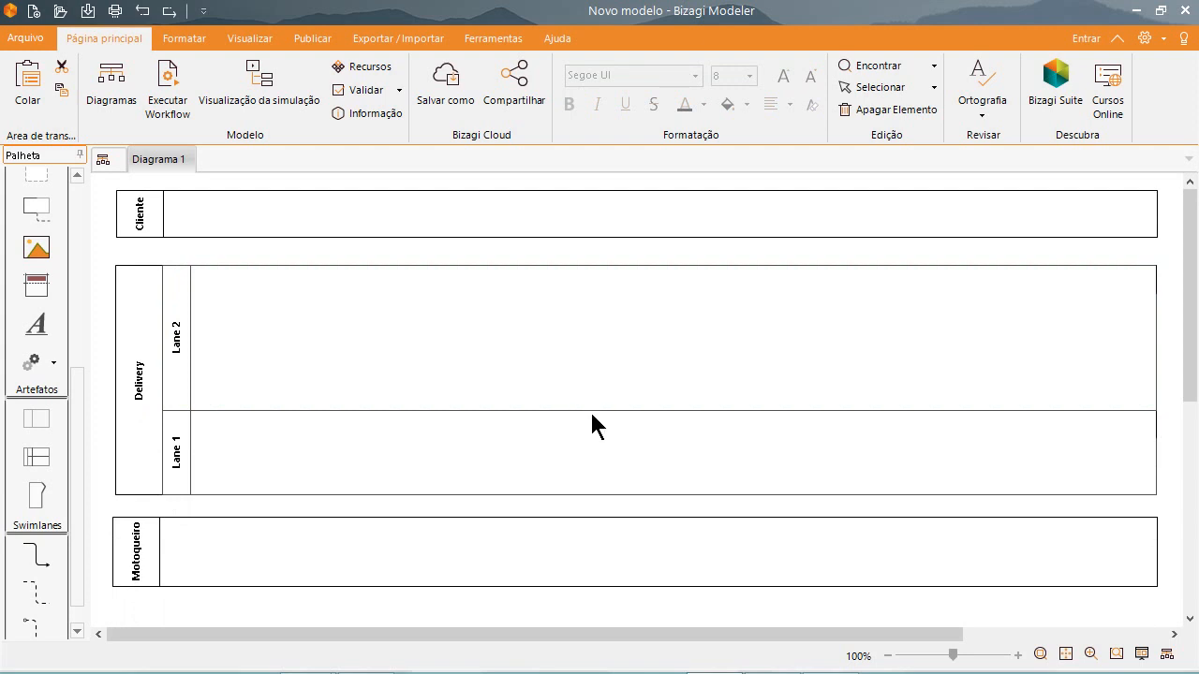
pyautogui.moveTo(591, 410); pyautogui.dragTo(591, 372)
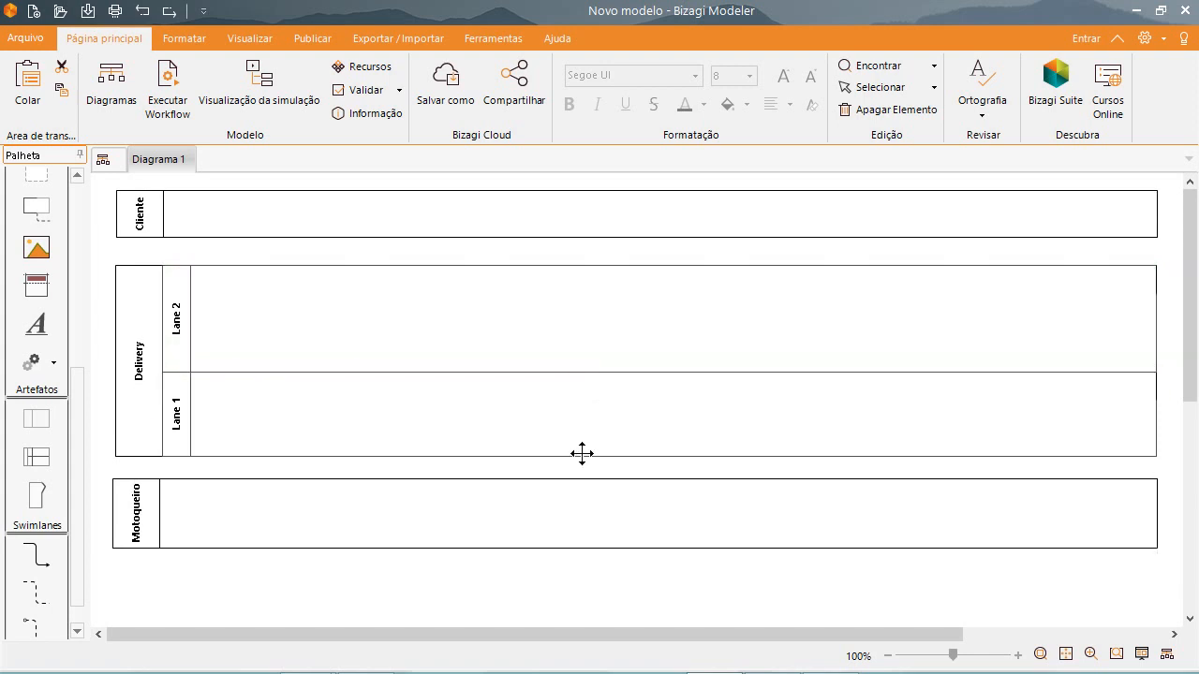
pyautogui.moveTo(582, 455); pyautogui.dragTo(634, 467)
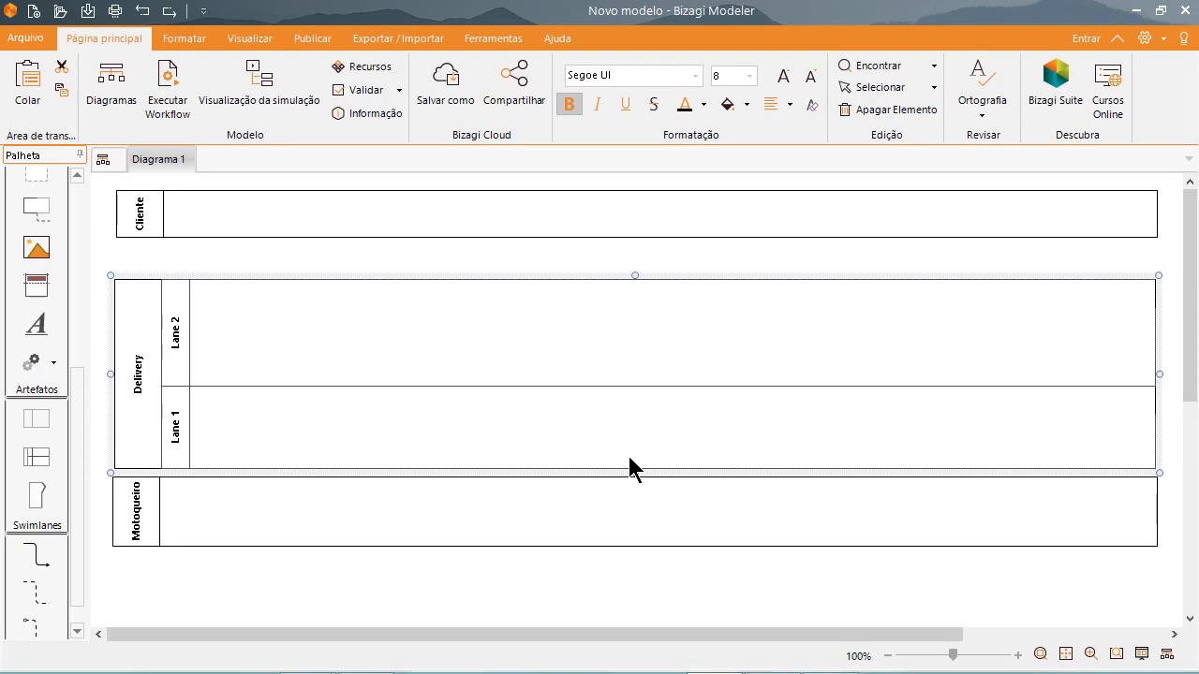
pyautogui.hotkey('ctrl', 'z')
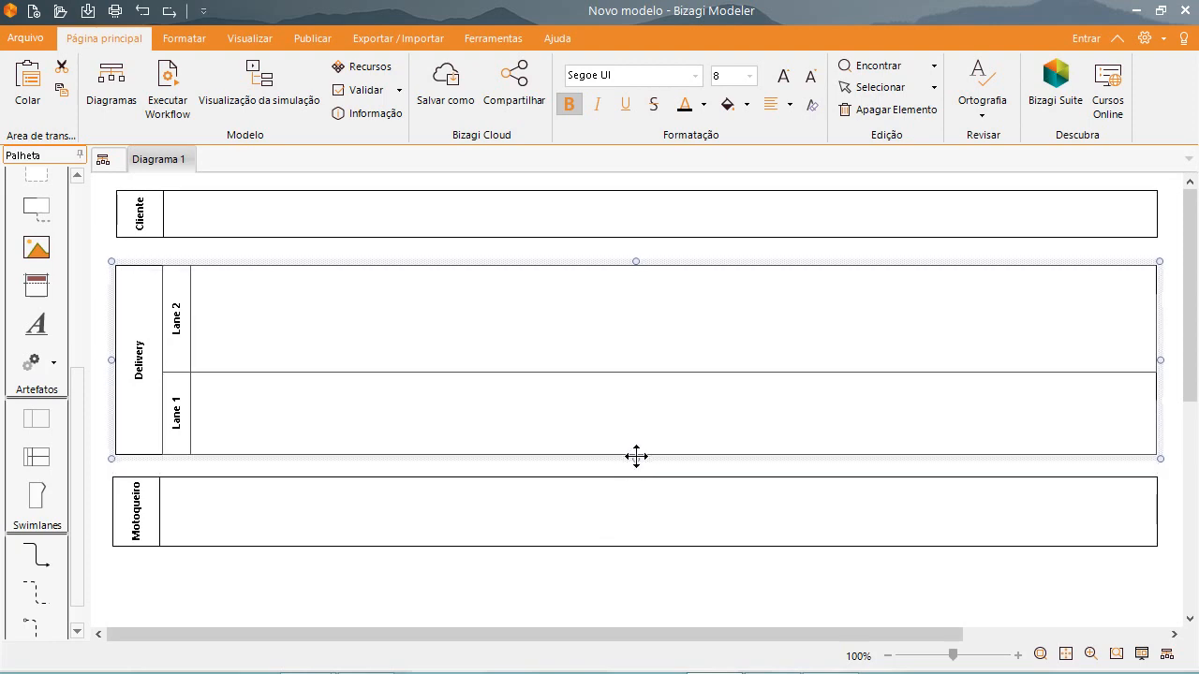
pyautogui.moveTo(636, 459); pyautogui.dragTo(636, 476)
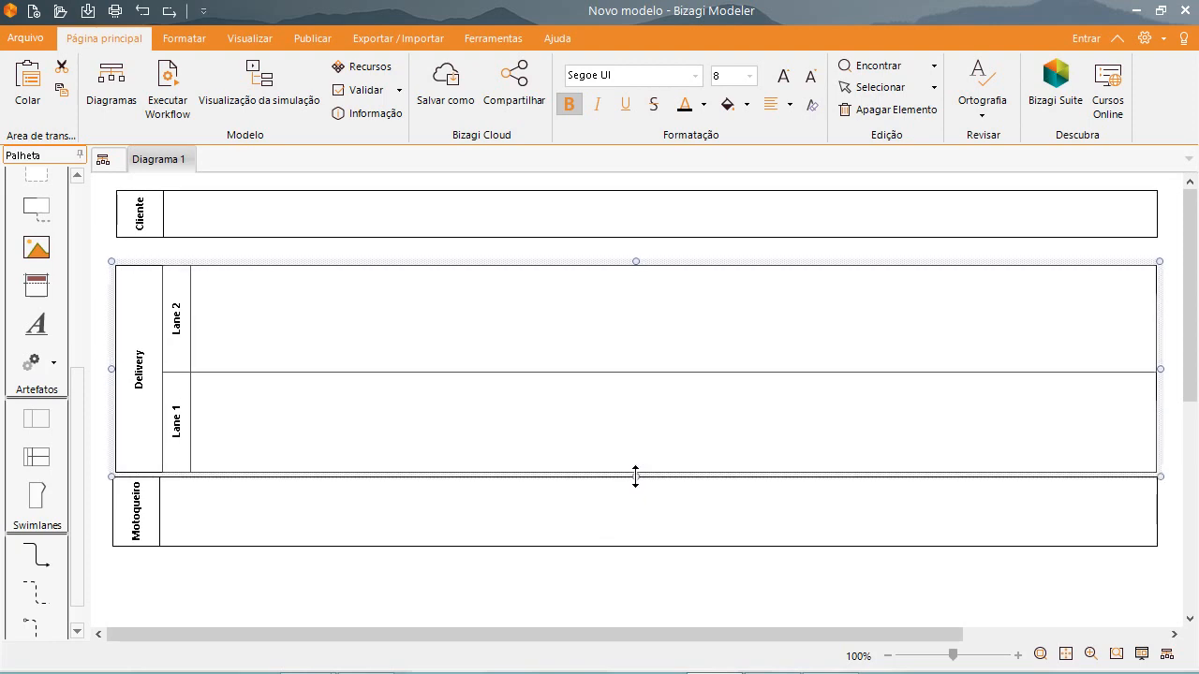
pyautogui.click(613, 536)
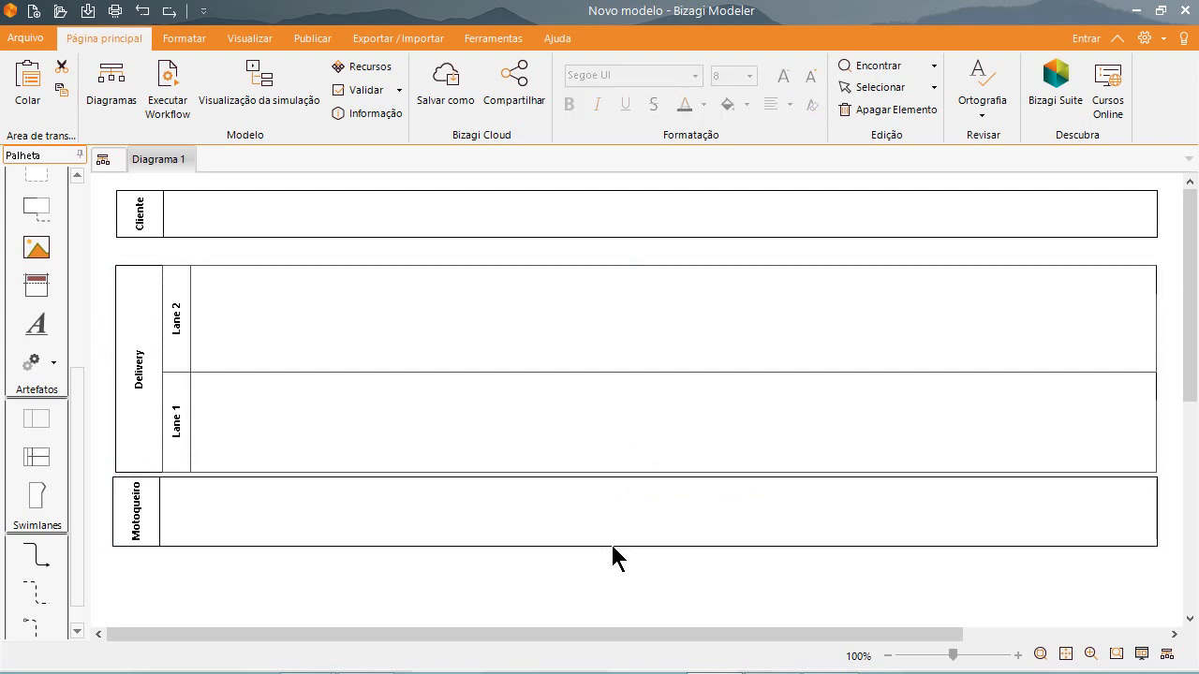